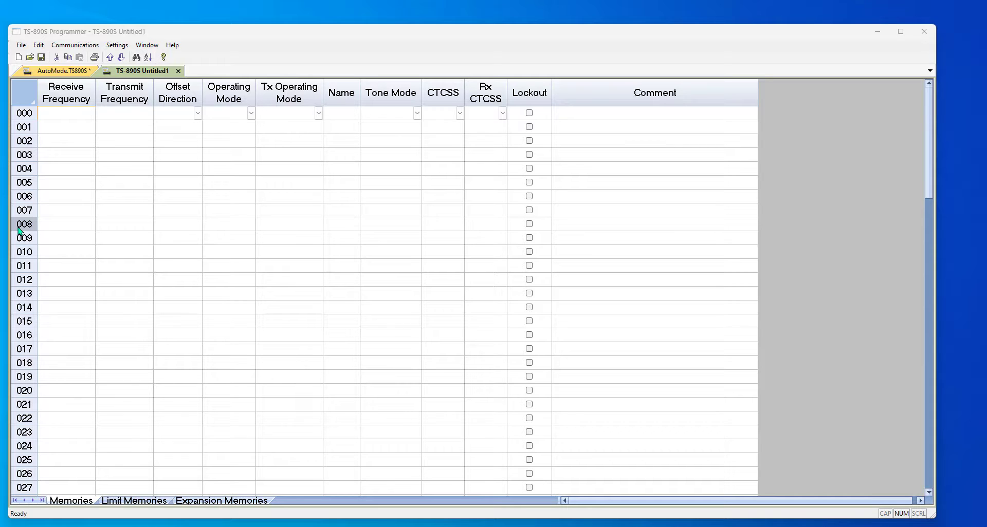
Open the radio menu settings of the untitled TS-890S file and show the Auto Mode options
{"action": "left_click", "coordinate": [111, 47]}
{"action": "left_click", "coordinate": [111, 47]}
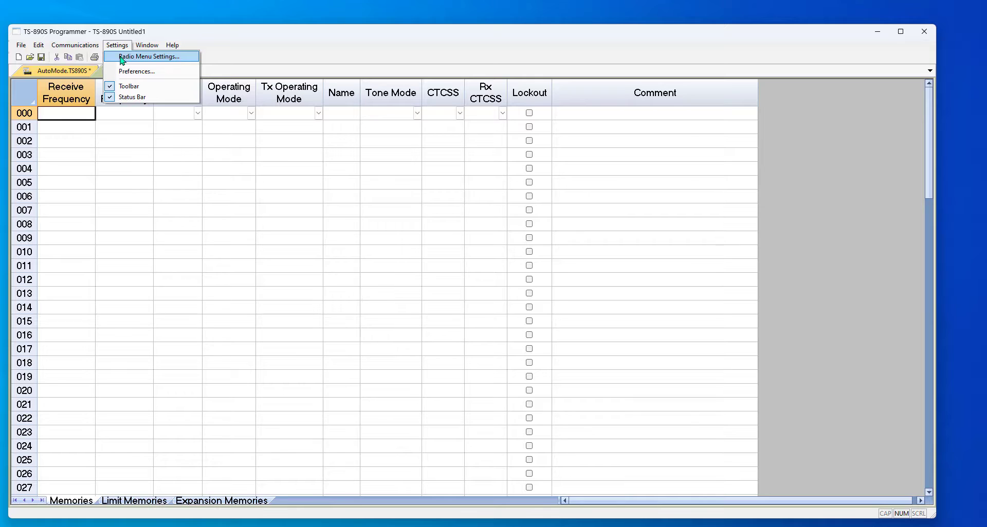
{"action": "left_click", "coordinate": [122, 57]}
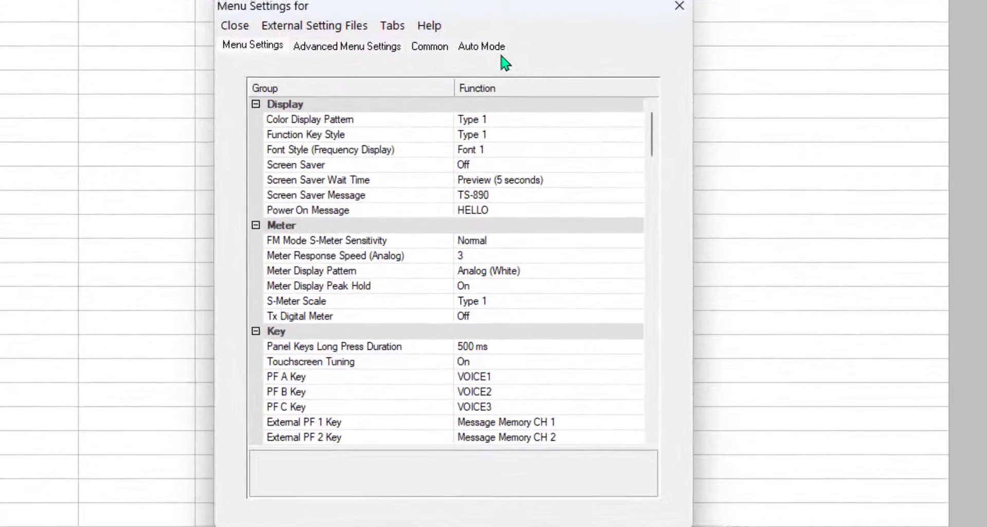
{"action": "left_click", "coordinate": [488, 148]}
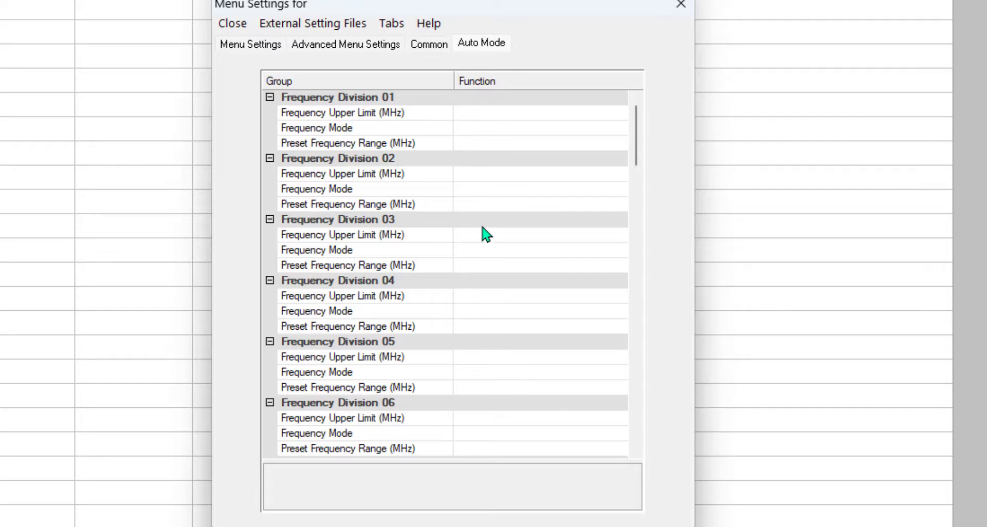
Set the frequency upper limit of Frequency Division 01 to 0.0525 MHz
{"action": "left_click", "coordinate": [470, 100]}
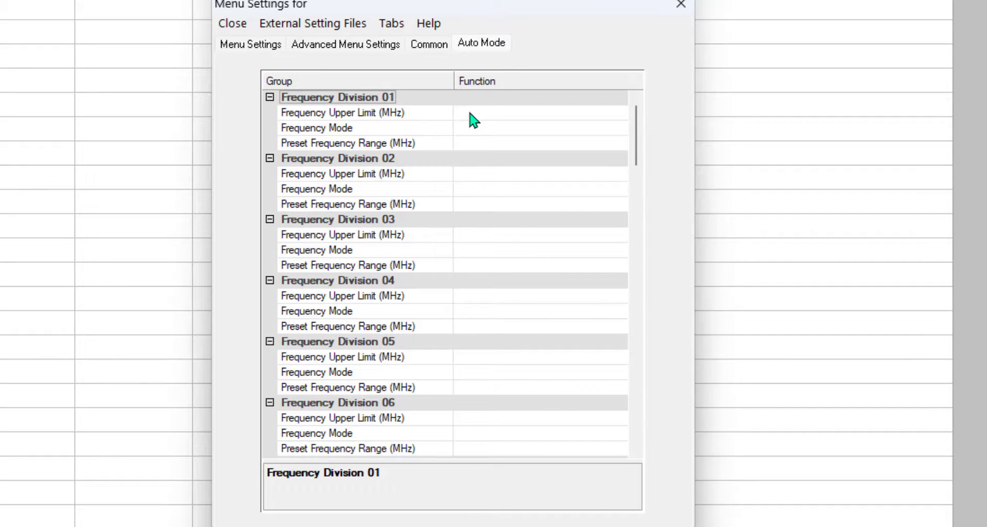
{"action": "left_click", "coordinate": [470, 114]}
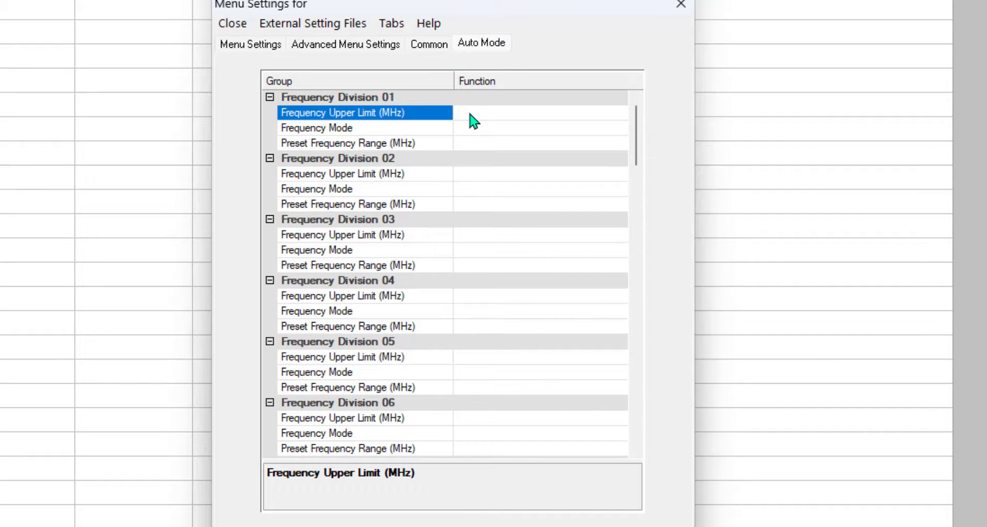
{"action": "type", "text": "0.0525"}
{"action": "key", "text": "Return"}
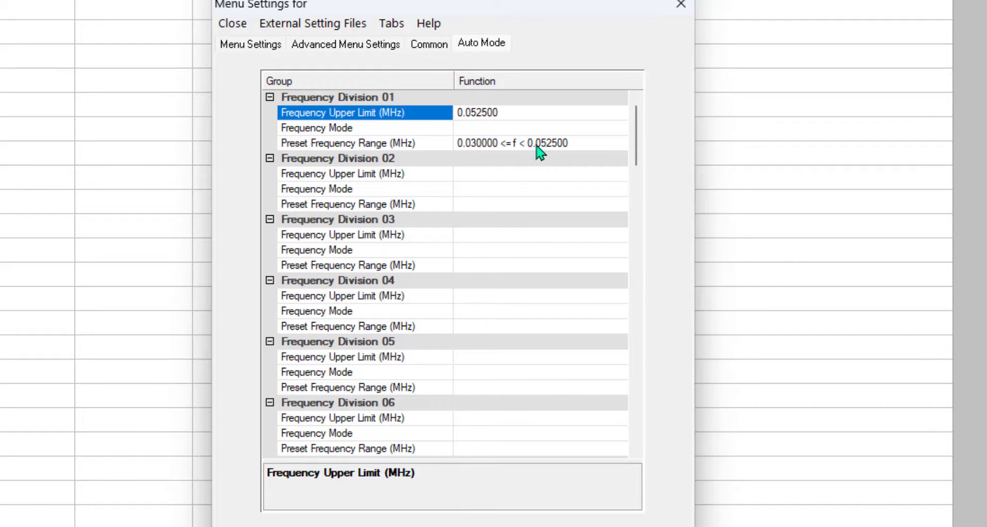
Set the frequency upper limits of Frequency Division 02 to 1.45 MHz and Frequency Division 03 to 35.25 MHz
{"action": "left_click", "coordinate": [472, 176]}
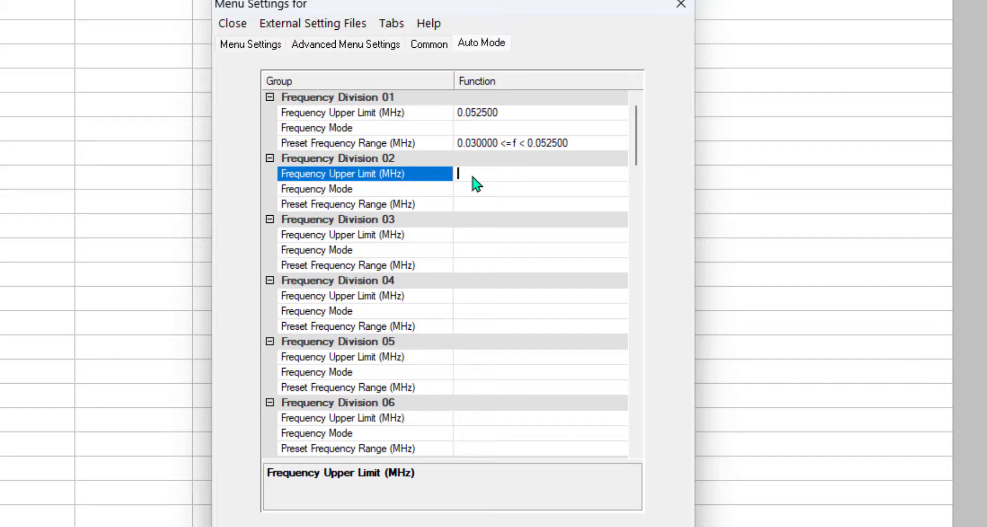
{"action": "type", "text": "1.45"}
{"action": "key", "text": "Return"}
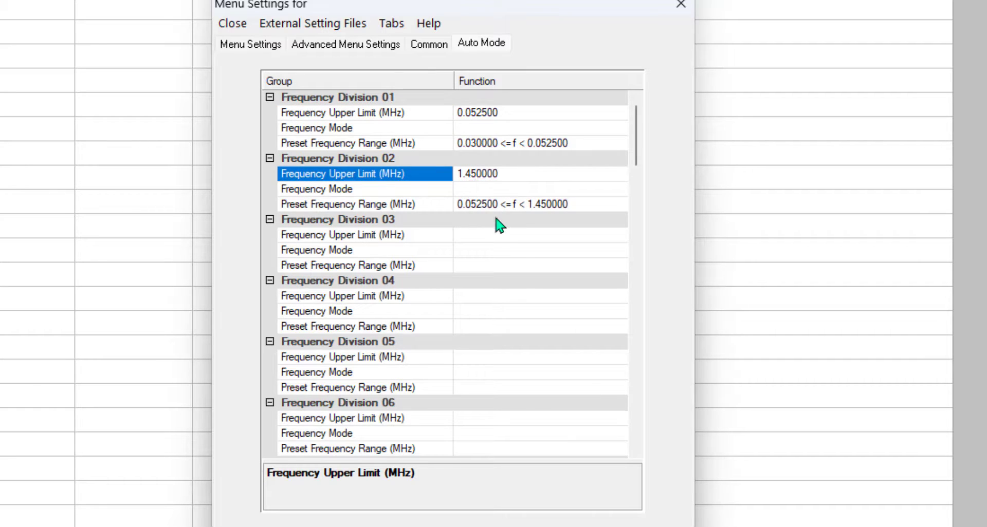
{"action": "left_click", "coordinate": [491, 237]}
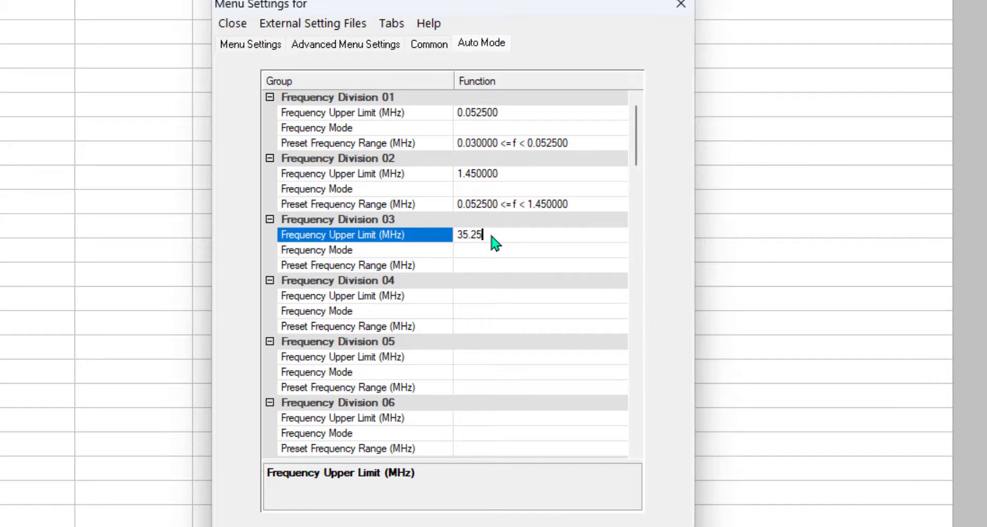
{"action": "type", "text": "35.25"}
{"action": "key", "text": "Return"}
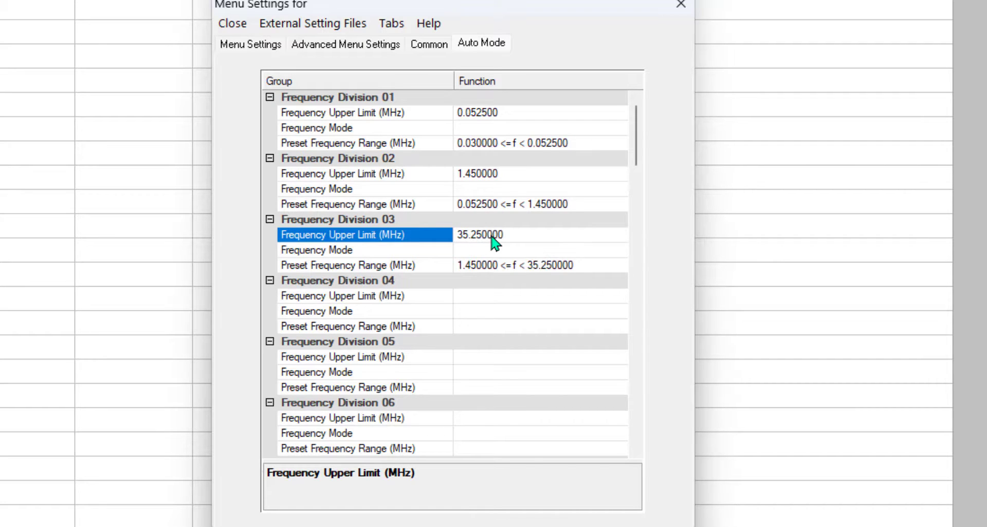
Enter a frequency upper limit of 1.555 MHz in Frequency Division 04
{"action": "left_click", "coordinate": [500, 297]}
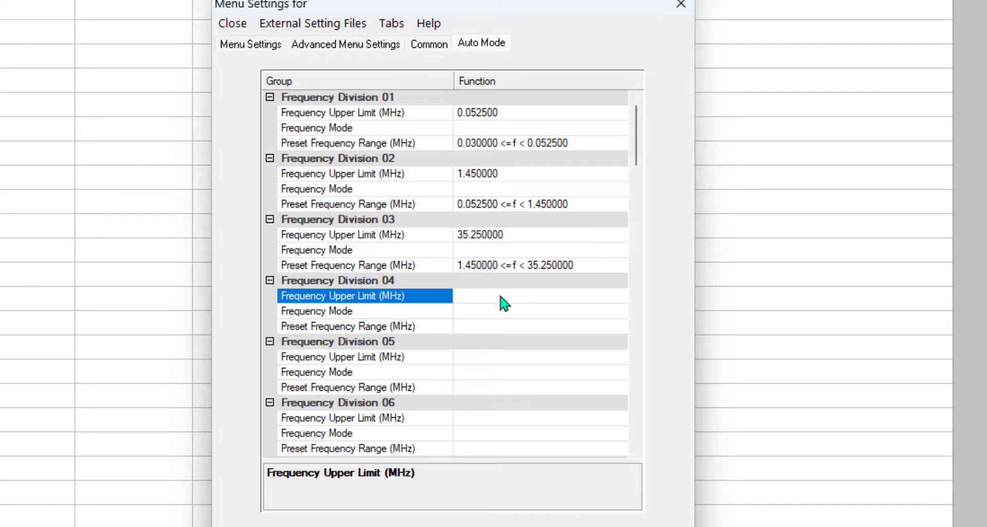
{"action": "type", "text": "1.555"}
{"action": "key", "text": "Return"}
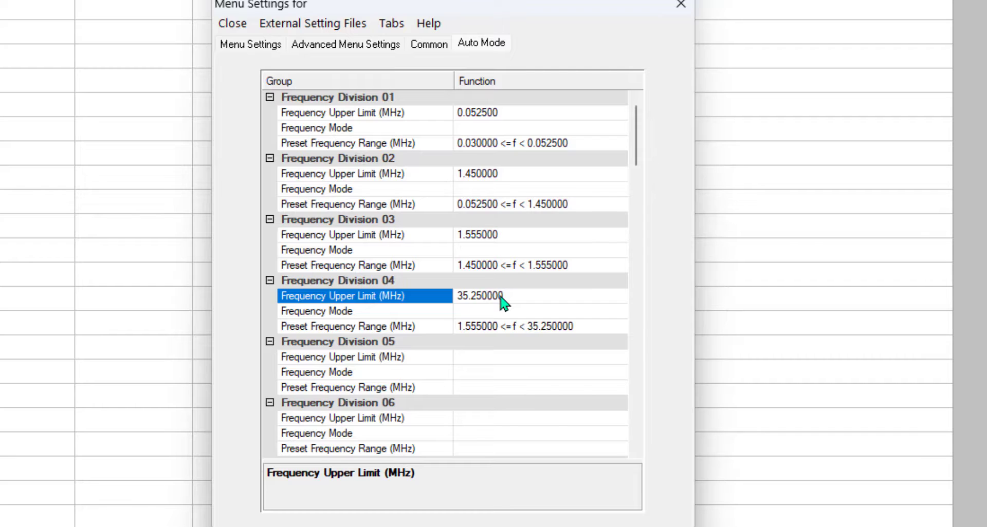
Remove the 1.555 MHz division by clearing its frequency upper limit
{"action": "left_click", "coordinate": [514, 236]}
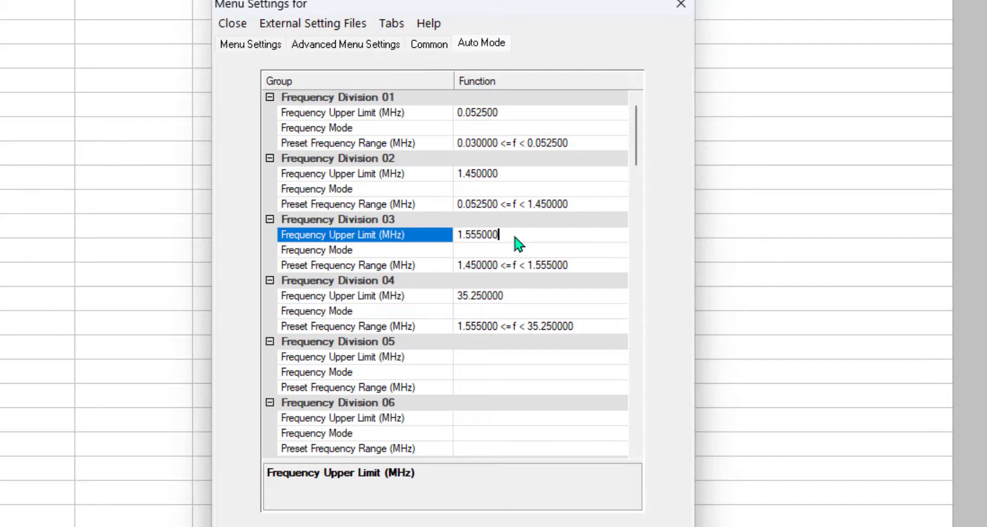
{"action": "key", "text": "BackSpace"}
{"action": "key", "text": "BackSpace"}
{"action": "key", "text": "BackSpace"}
{"action": "key", "text": "BackSpace"}
{"action": "key", "text": "BackSpace"}
{"action": "key", "text": "BackSpace"}
{"action": "key", "text": "Return"}
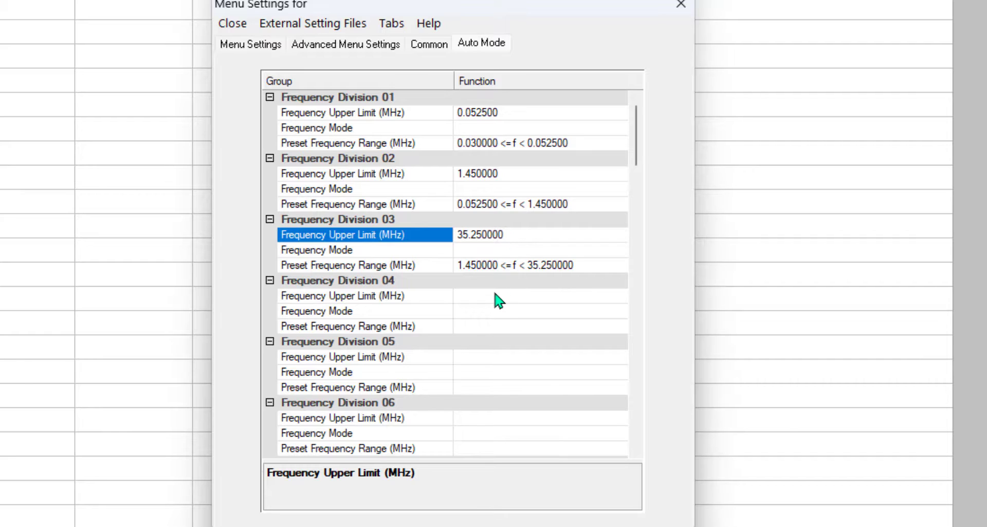
Set the frequency mode of Frequency Division 01 to FM
{"action": "left_click", "coordinate": [575, 127]}
{"action": "left_click", "coordinate": [622, 129]}
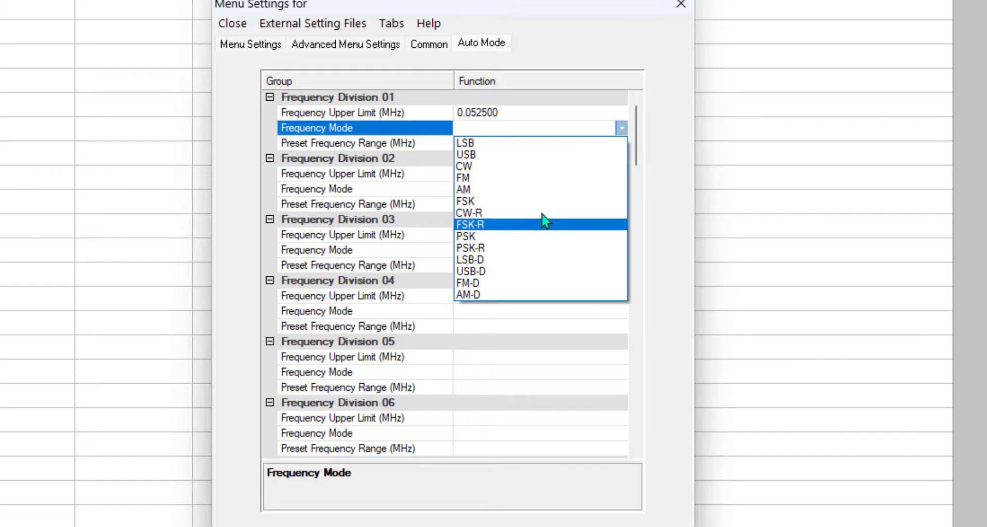
{"action": "left_click", "coordinate": [533, 179]}
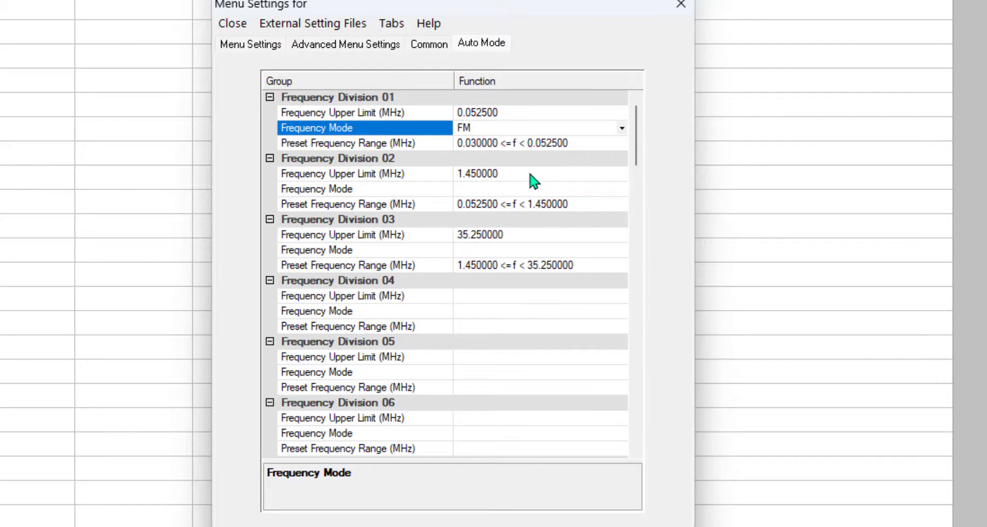
Set the frequency modes of Frequency Division 02 to PSK and Frequency Division 03 to LSB-D
{"action": "left_click", "coordinate": [613, 189]}
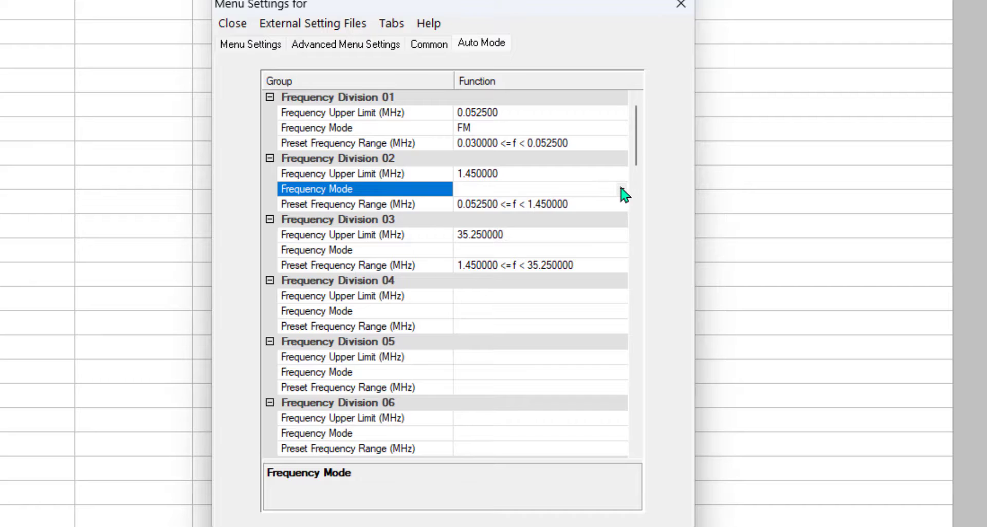
{"action": "left_click", "coordinate": [620, 189]}
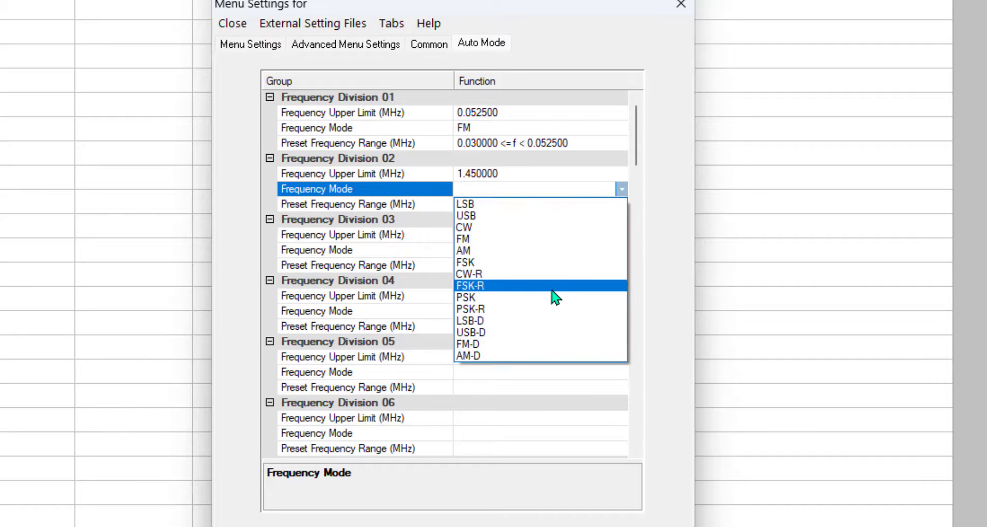
{"action": "left_click", "coordinate": [550, 298]}
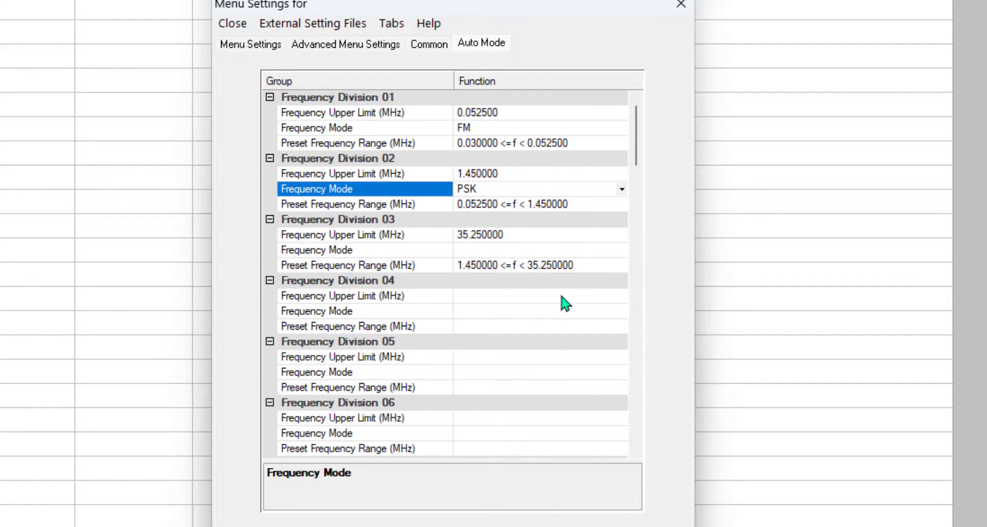
{"action": "left_click", "coordinate": [621, 250]}
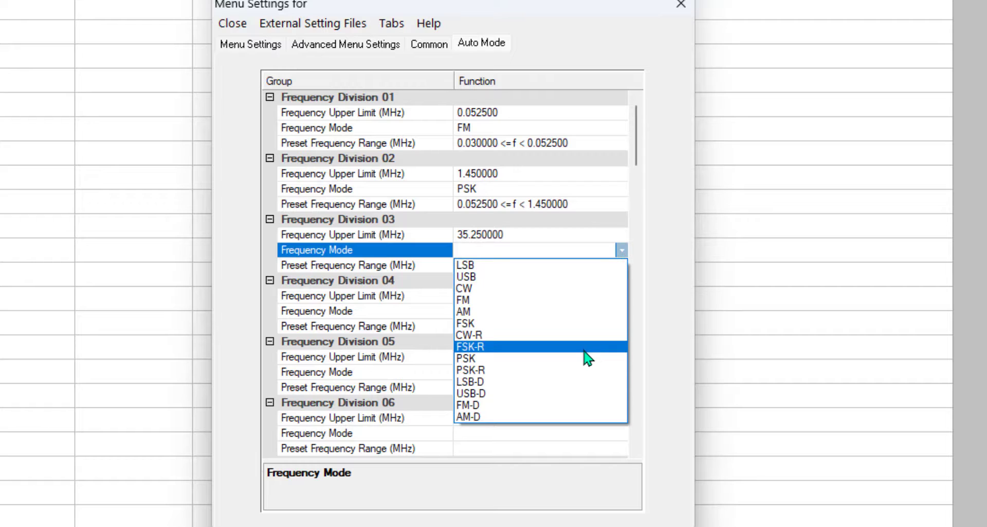
{"action": "left_click", "coordinate": [572, 382]}
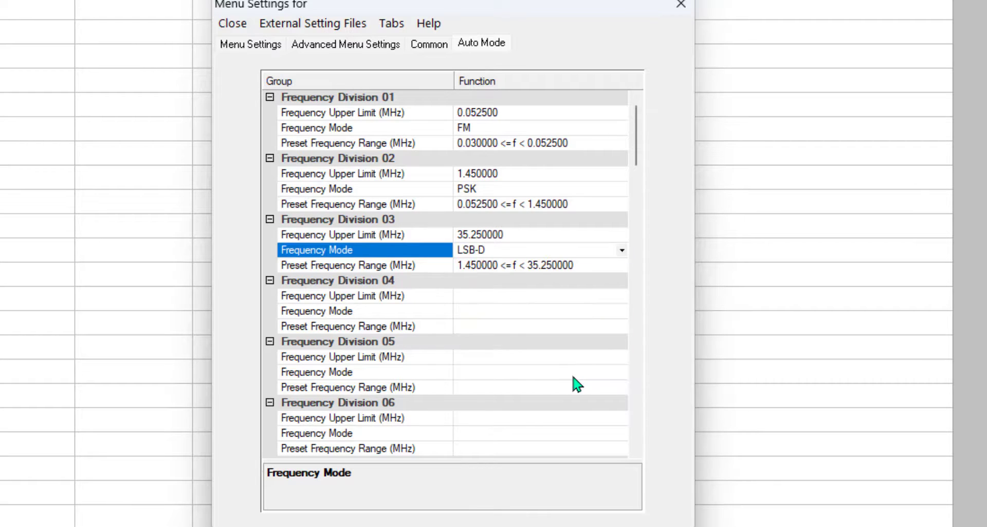
Give Frequency Division 04 an upper limit of 59.65 MHz and the FM frequency mode
{"action": "left_click", "coordinate": [479, 295]}
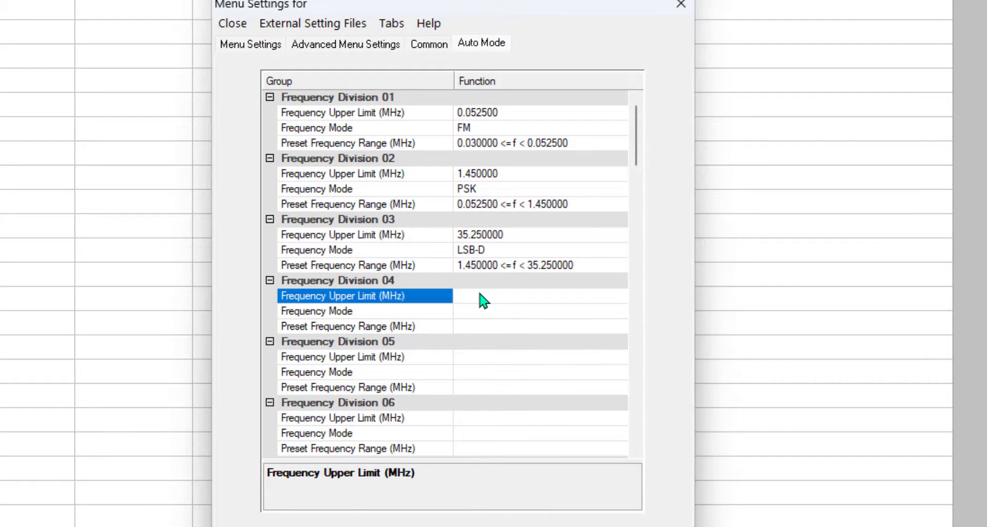
{"action": "type", "text": "59.65"}
{"action": "key", "text": "Return"}
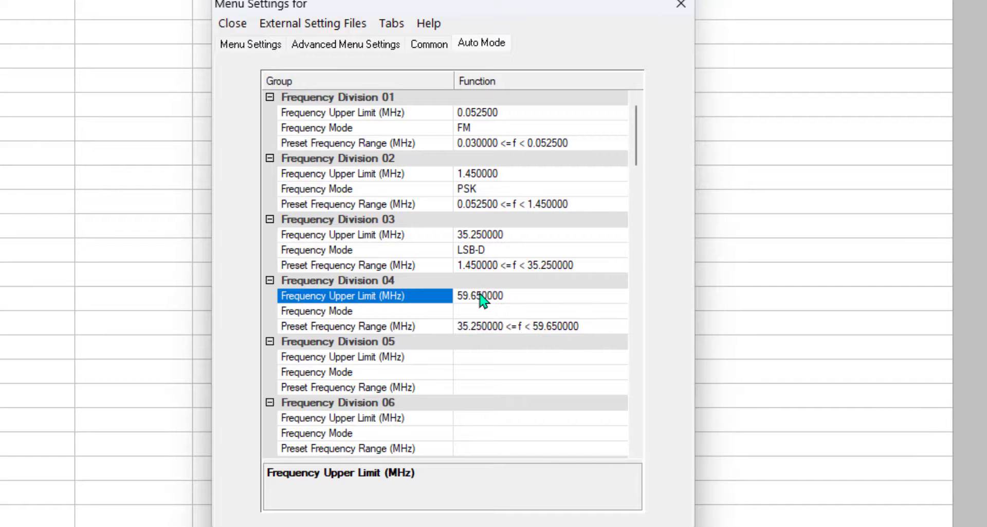
{"action": "left_click", "coordinate": [606, 308]}
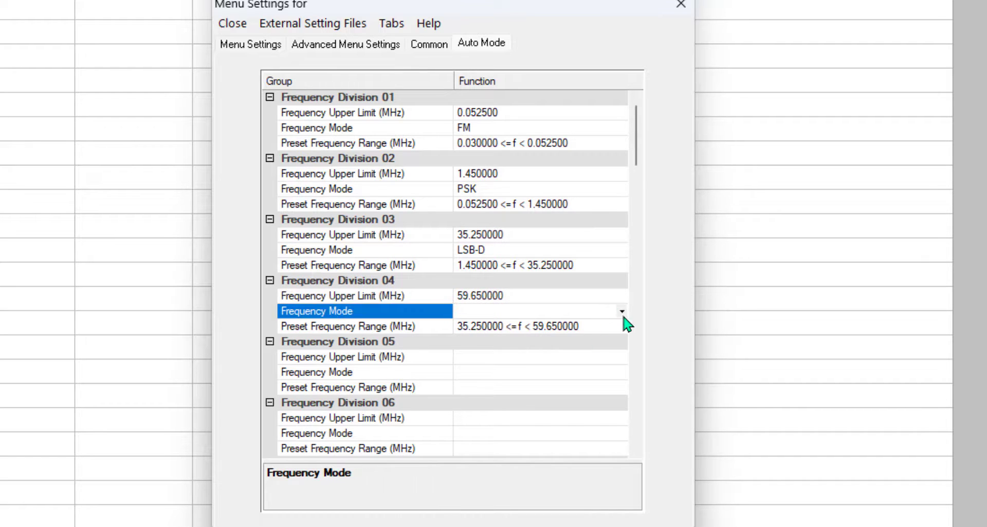
{"action": "left_click", "coordinate": [621, 312]}
{"action": "left_click", "coordinate": [523, 362]}
Add another division by entering an upper limit of 24.325 MHz in Frequency Division 05
{"action": "left_click", "coordinate": [533, 358]}
{"action": "type", "text": "24.325"}
{"action": "key", "text": "Return"}
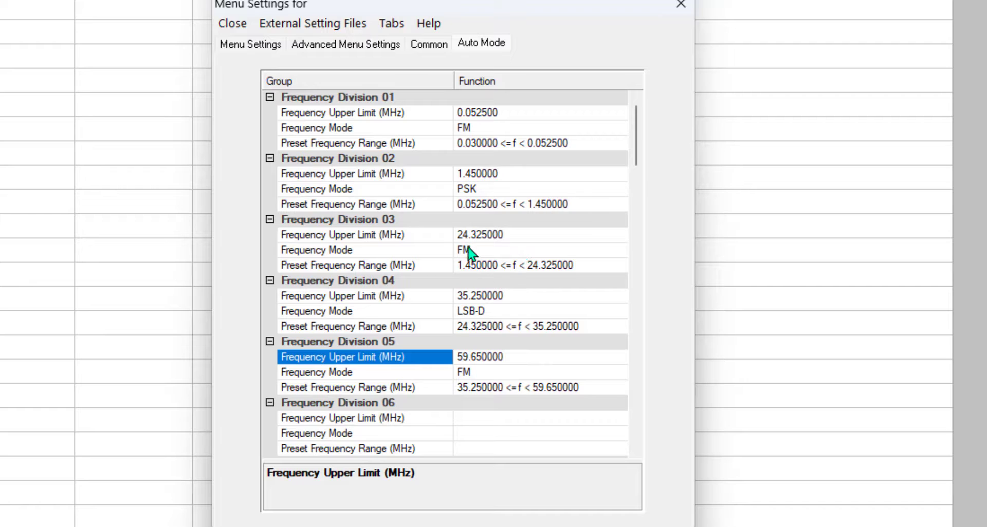
Set the frequency mode of the 24.325 MHz division to AM and close the menu settings
{"action": "left_click", "coordinate": [616, 248]}
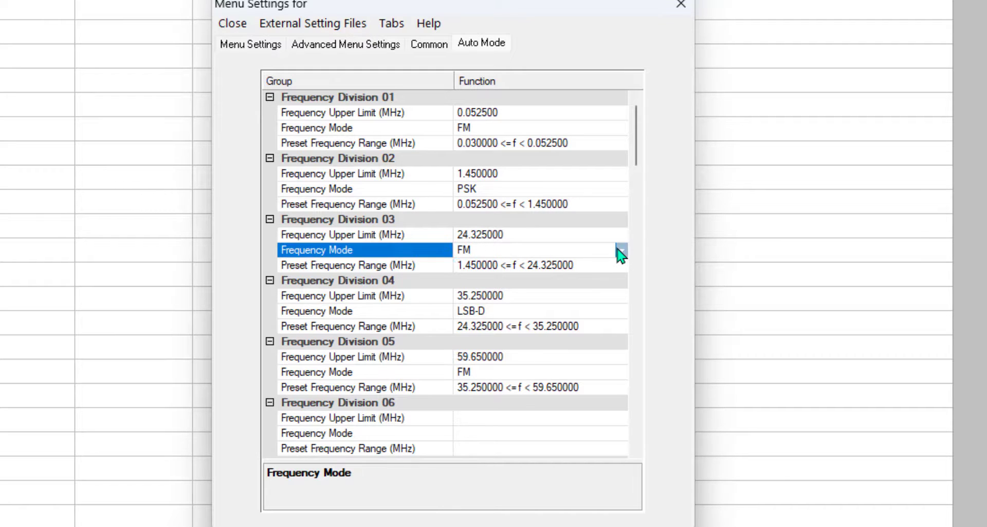
{"action": "left_click", "coordinate": [621, 250]}
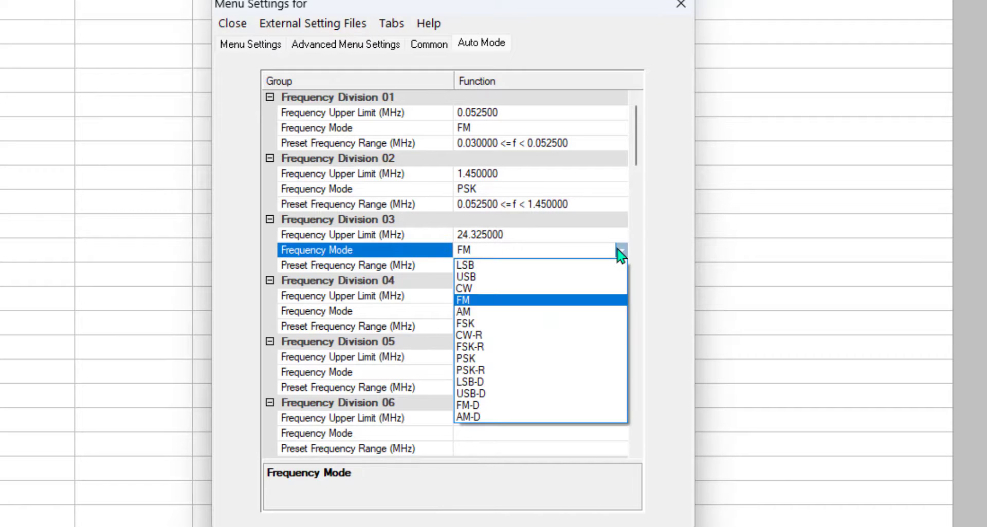
{"action": "left_click", "coordinate": [555, 359]}
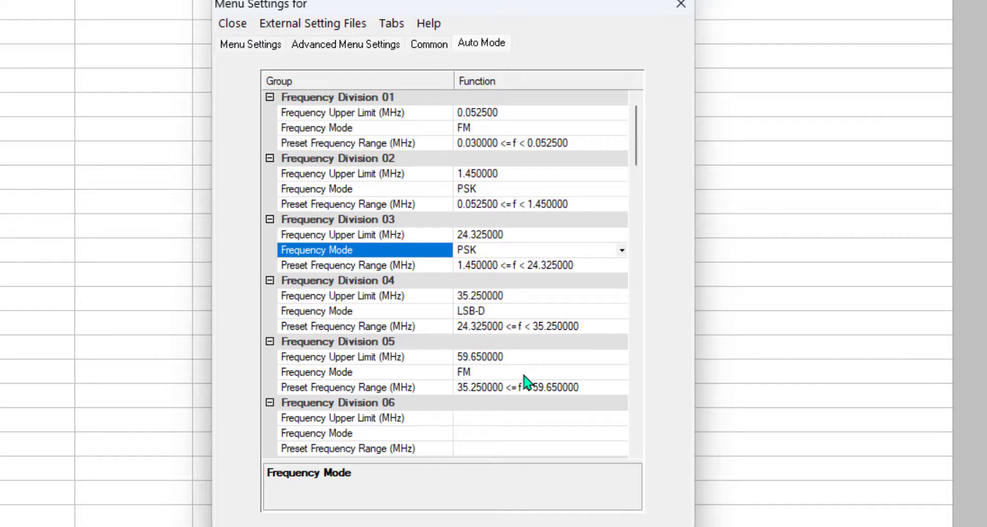
{"action": "left_click", "coordinate": [623, 251]}
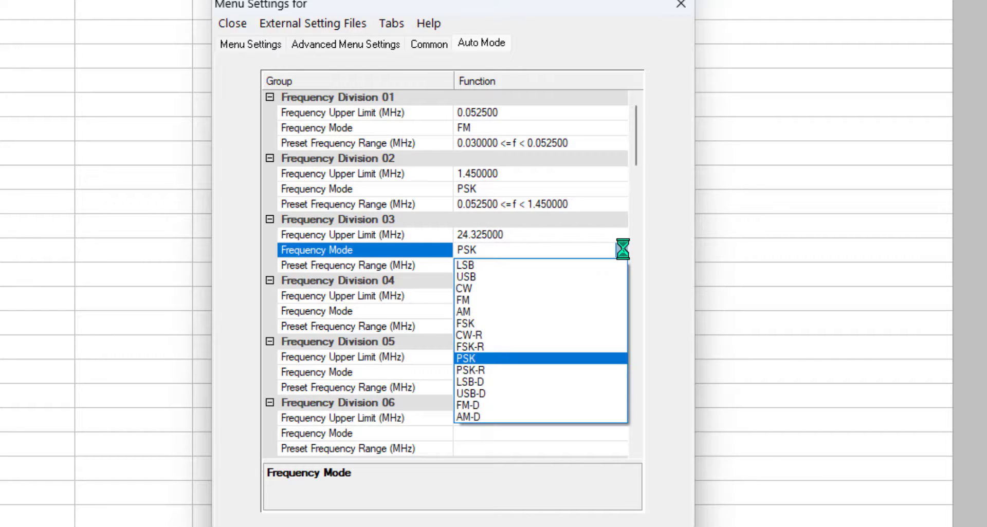
{"action": "left_click", "coordinate": [574, 315]}
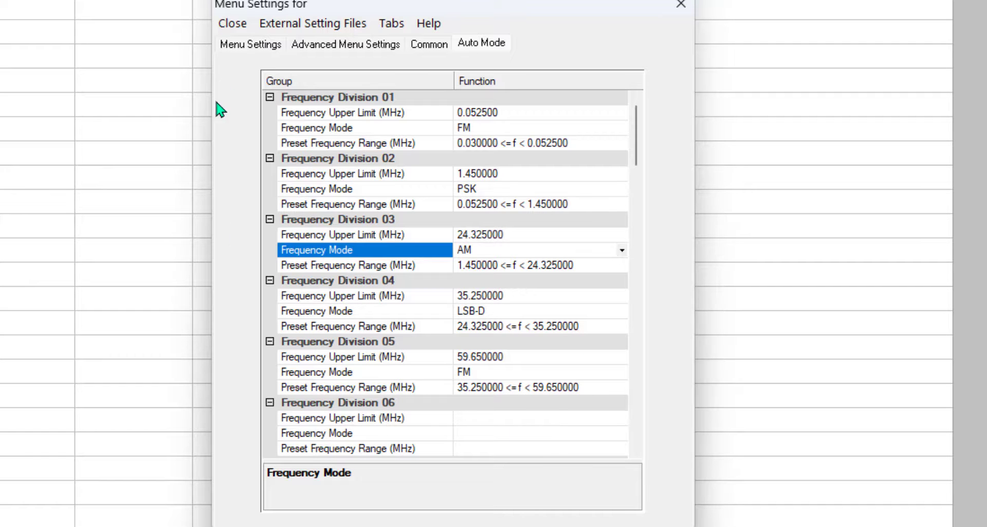
{"action": "left_click", "coordinate": [234, 24]}
{"action": "left_click", "coordinate": [232, 46]}
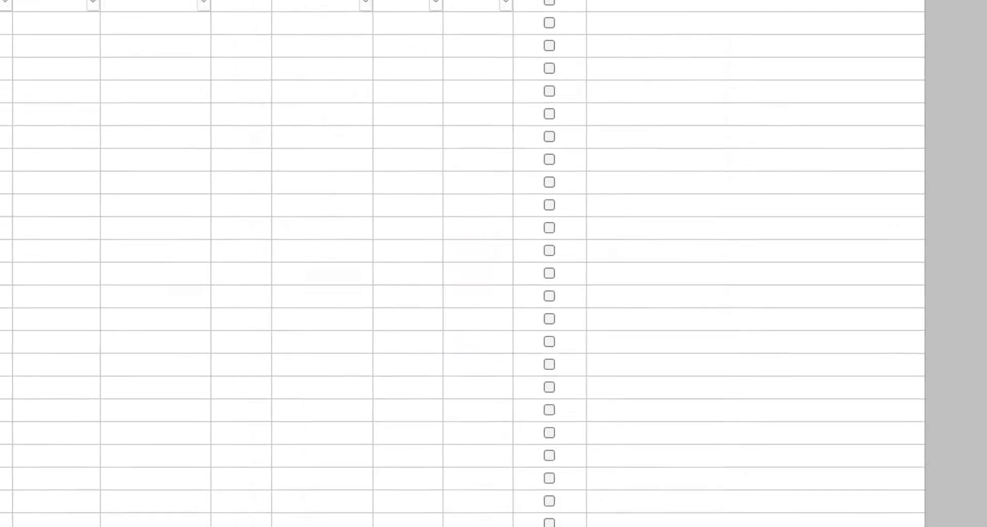
{"action": "left_click", "coordinate": [19, 35]}
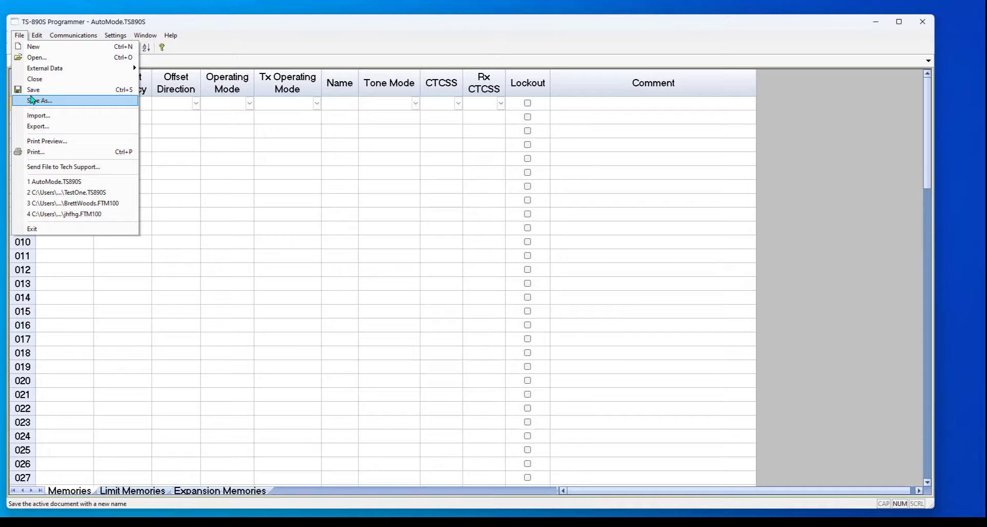
{"action": "key", "text": "Escape"}
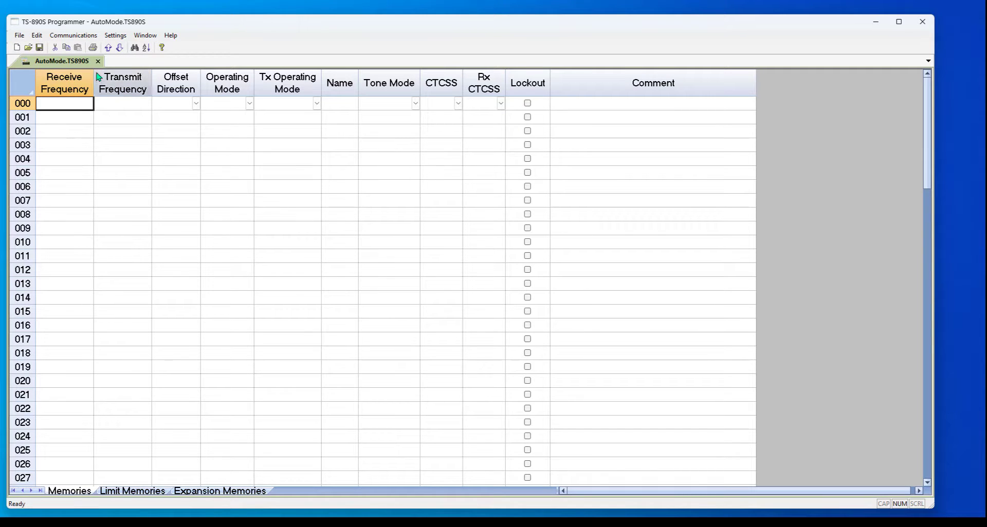
{"action": "left_click", "coordinate": [77, 36]}
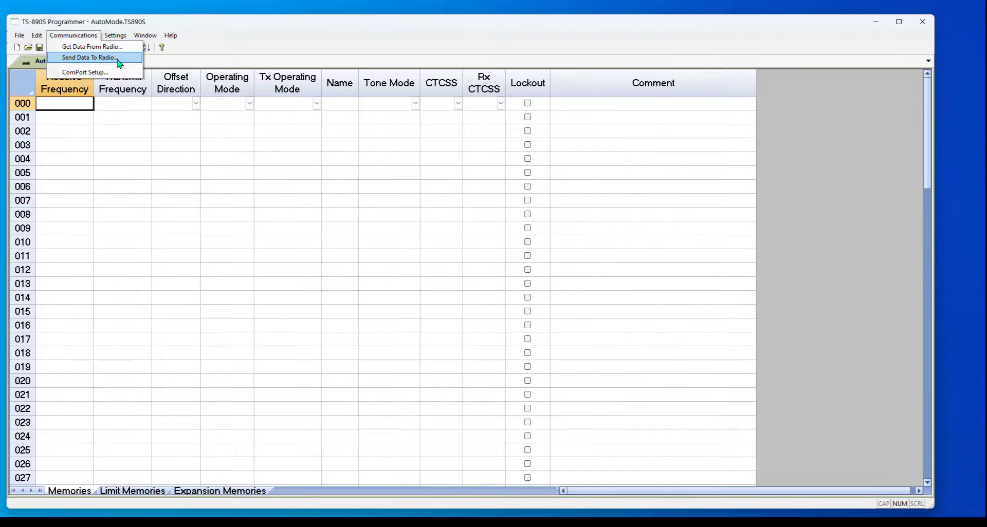
{"action": "left_click", "coordinate": [61, 37]}
{"action": "left_click", "coordinate": [62, 37]}
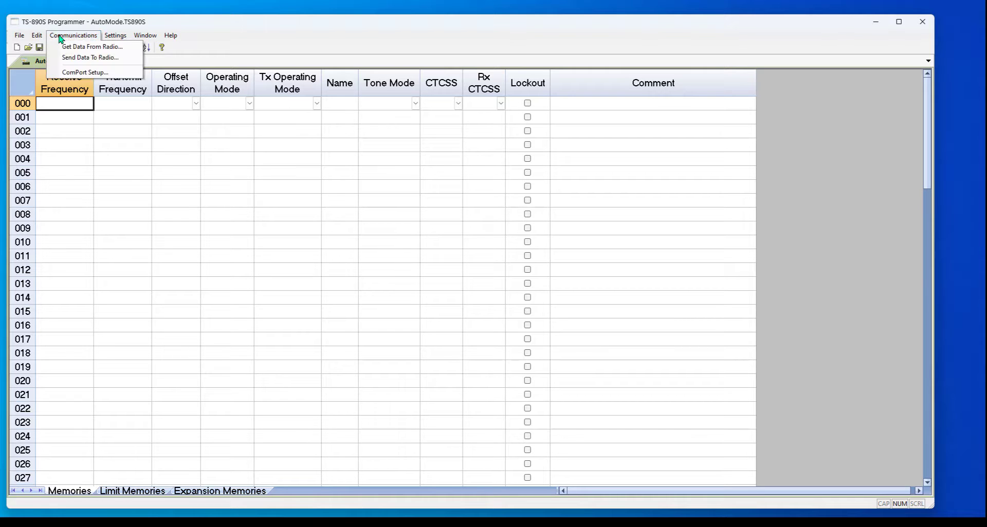
Start sending data to the radio with Memory Channels excluded so only the menus are transferred
{"action": "left_click", "coordinate": [64, 58]}
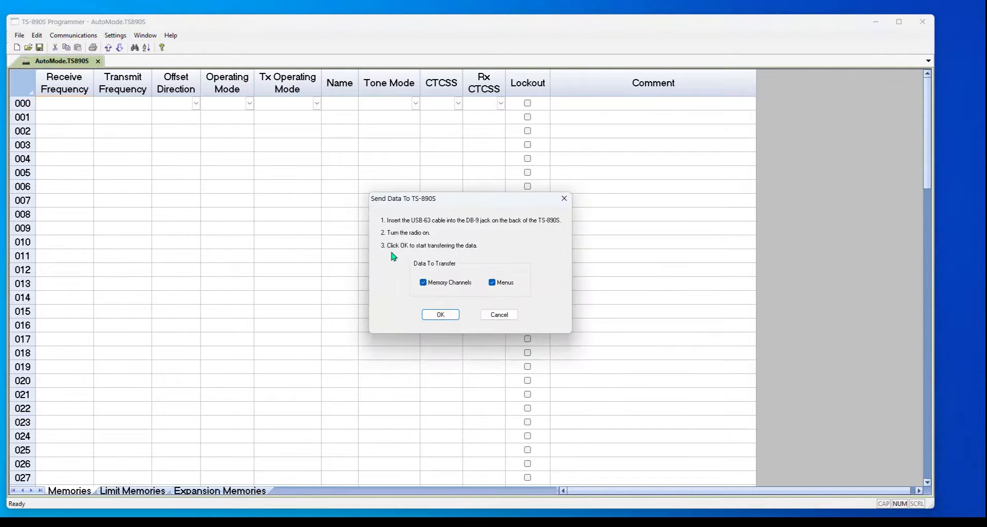
{"action": "left_click", "coordinate": [421, 284]}
{"action": "left_click", "coordinate": [438, 317]}
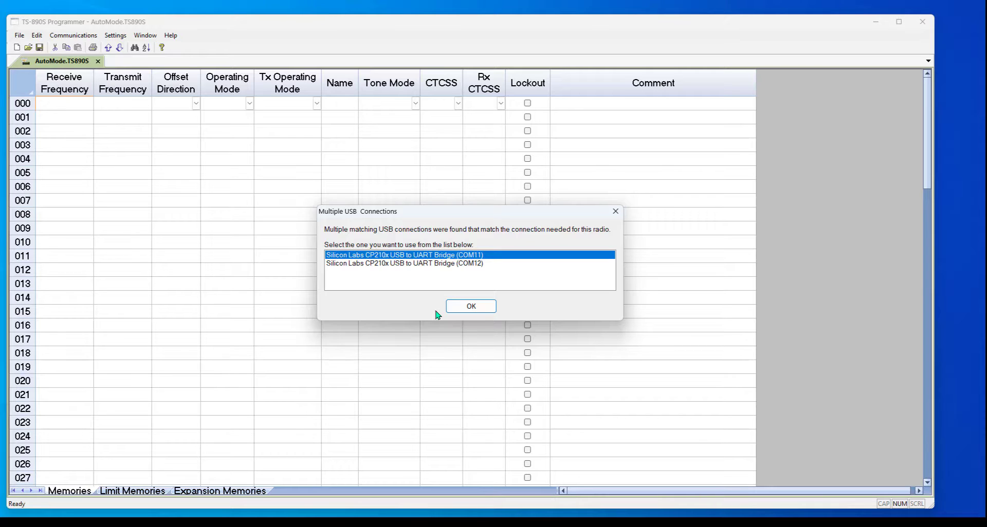
Choose the Silicon Labs CP210x bridge on COM12 as the USB connection and set Com 12 as the serial port
{"action": "left_click", "coordinate": [468, 266]}
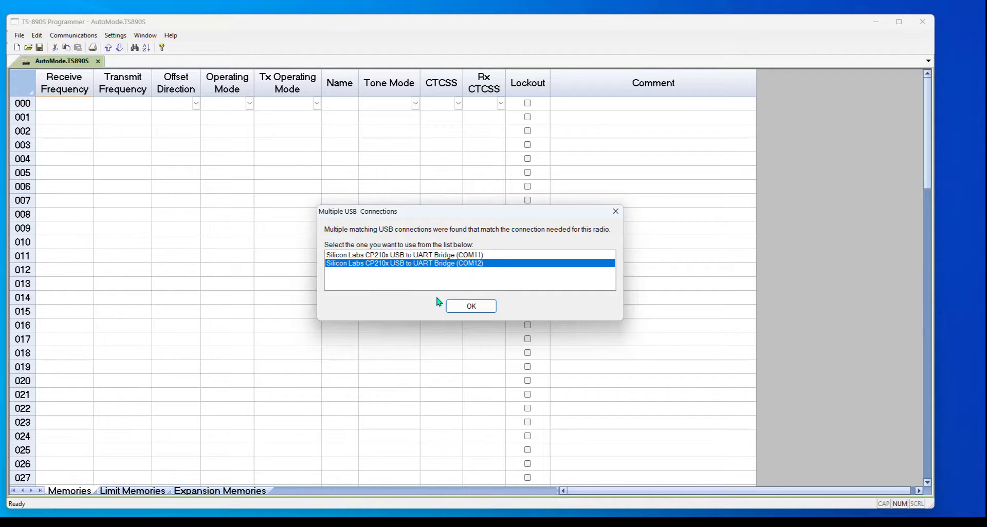
{"action": "left_click", "coordinate": [471, 306]}
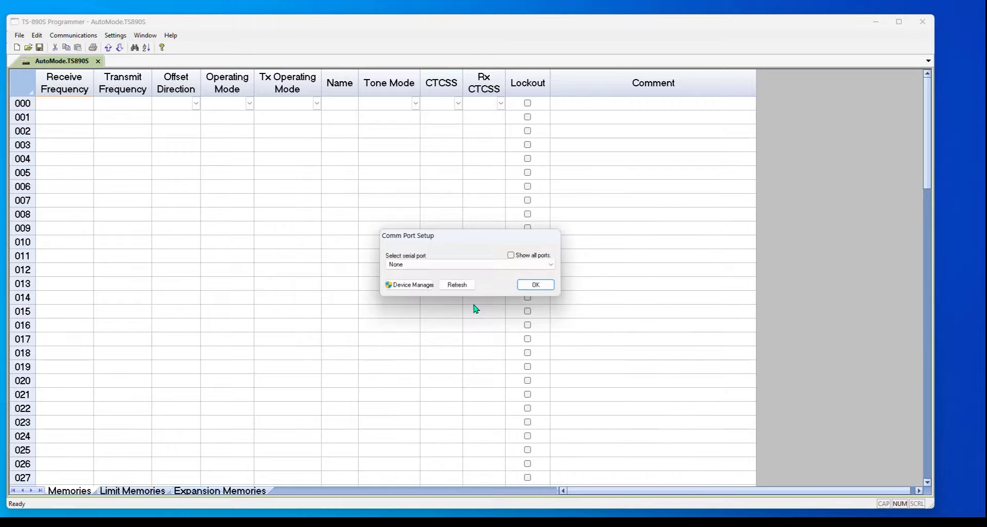
{"action": "left_click", "coordinate": [553, 265]}
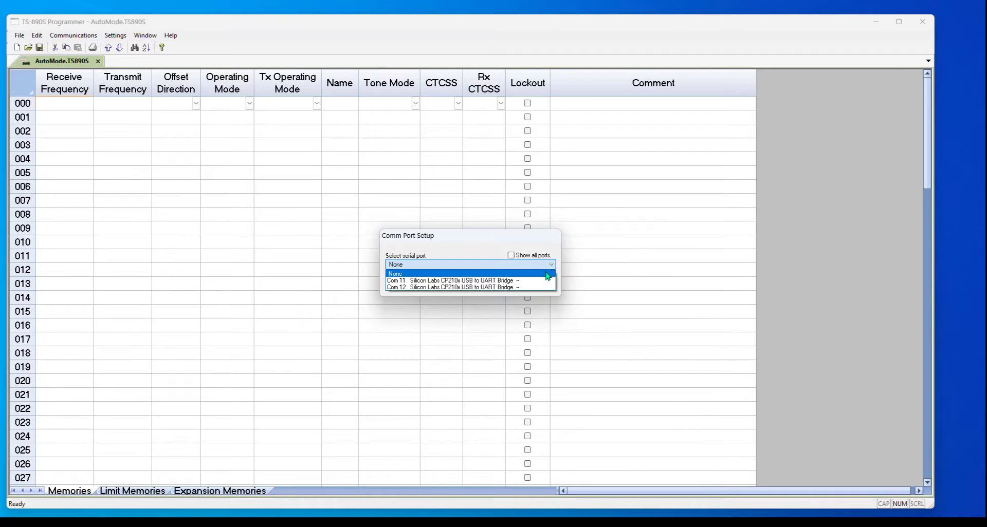
{"action": "left_click", "coordinate": [537, 286]}
{"action": "left_click", "coordinate": [536, 286]}
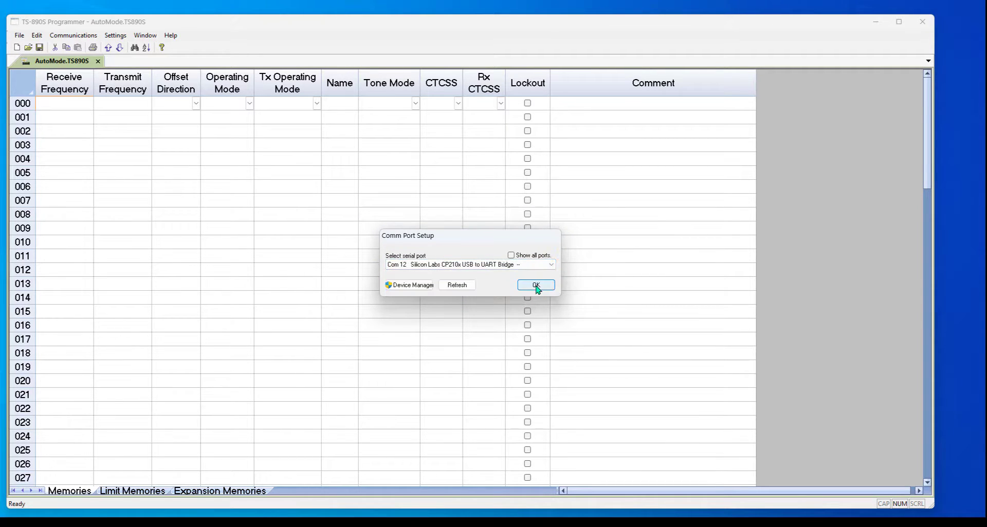